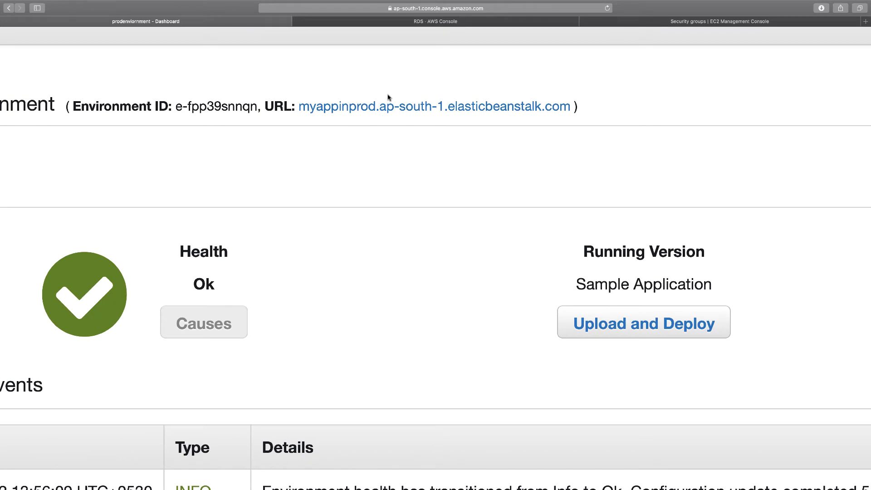
- Open the environment's URL to view the currently running sample application, and return to the prodenviornment dashboard
scroll(408, 120, "left", 2)
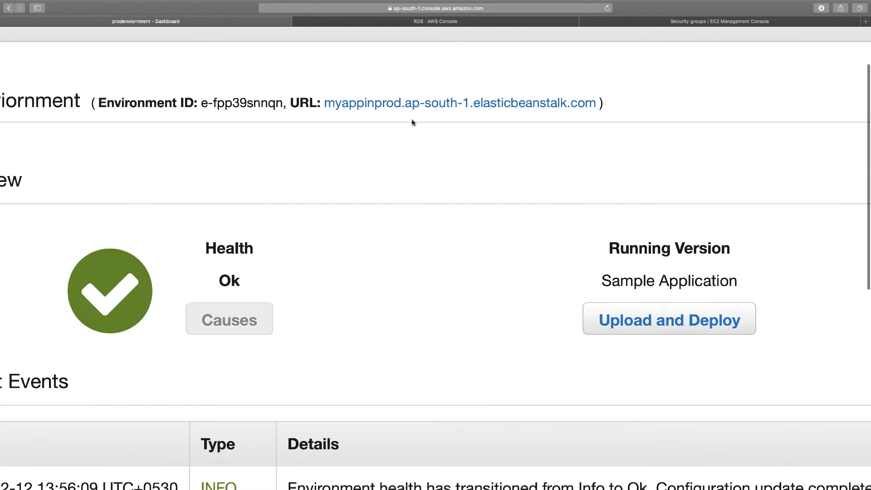
left_click(429, 112)
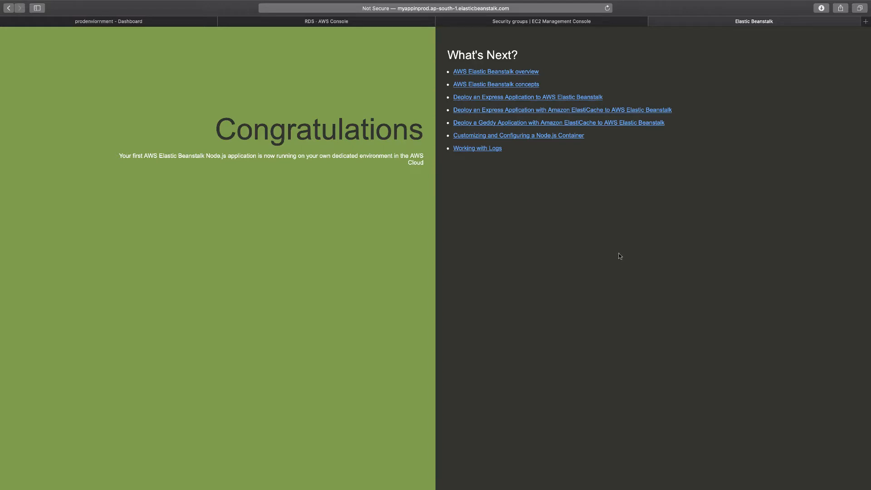
mouse_move(404, 2)
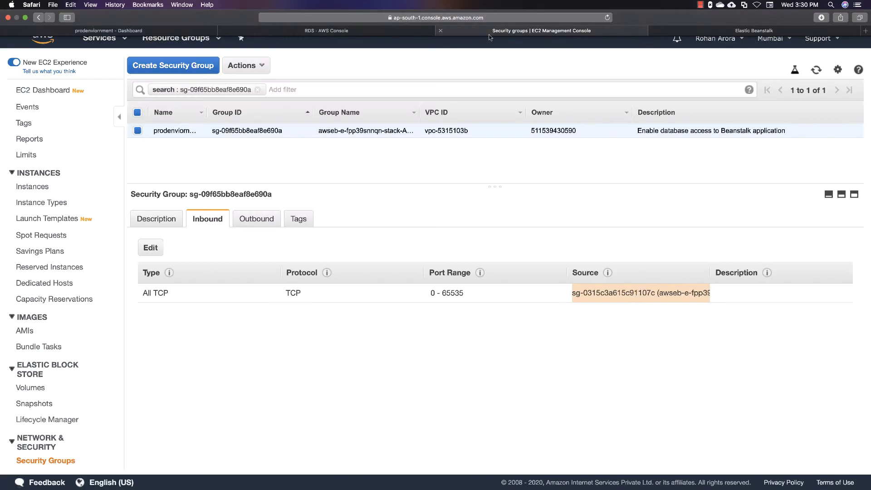
left_click(491, 32)
left_click(192, 30)
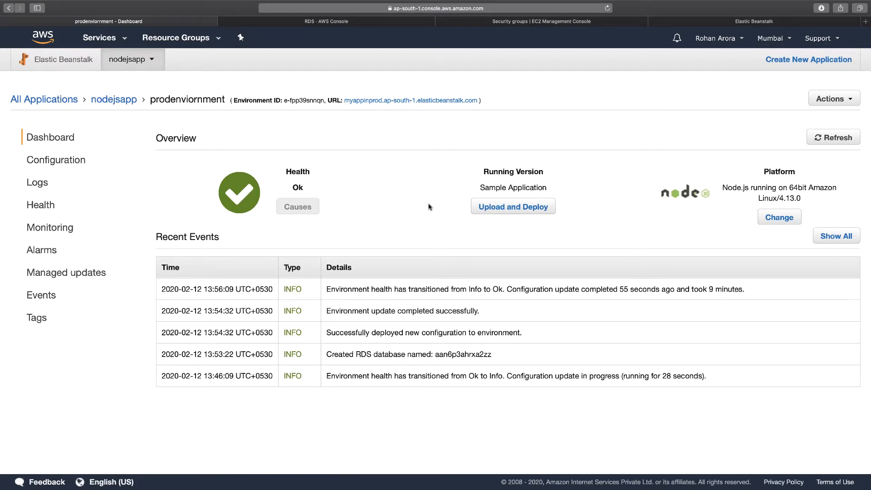
- Start an upload and deployment for the environment and choose nodejs-v2-blue.zip from Downloads as the application file
left_click(527, 210)
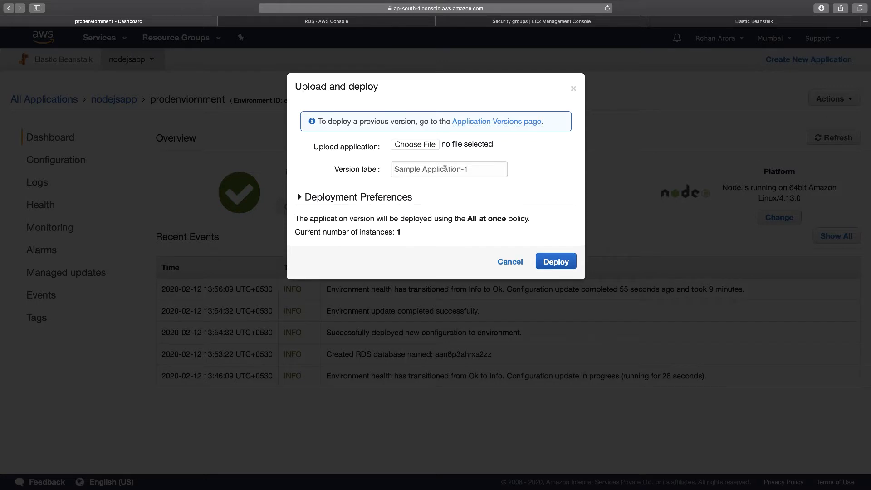
left_click(420, 150)
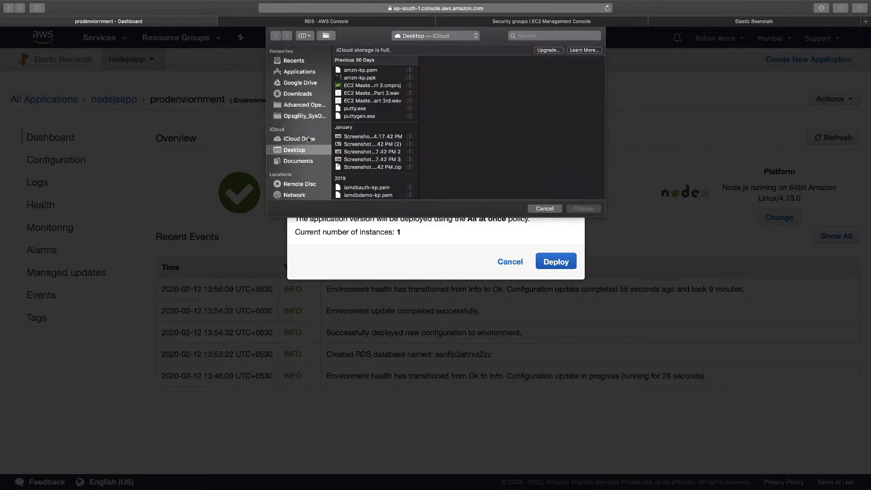
left_click(306, 95)
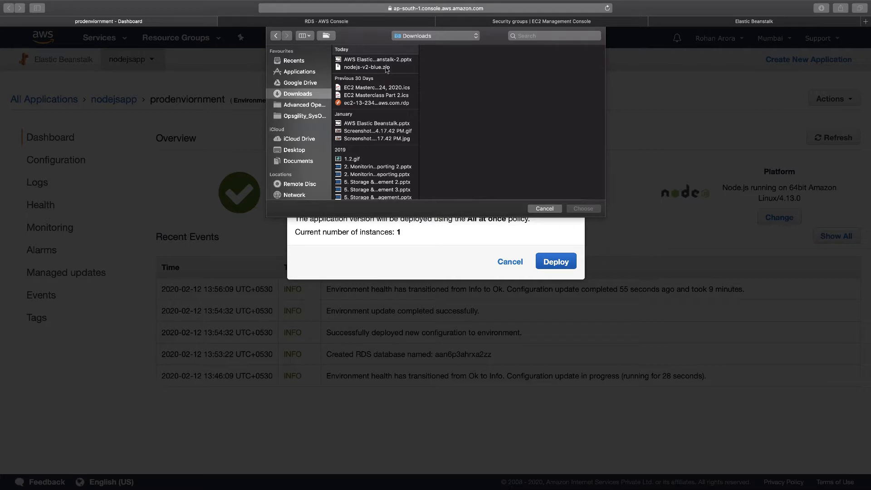
left_click(387, 67)
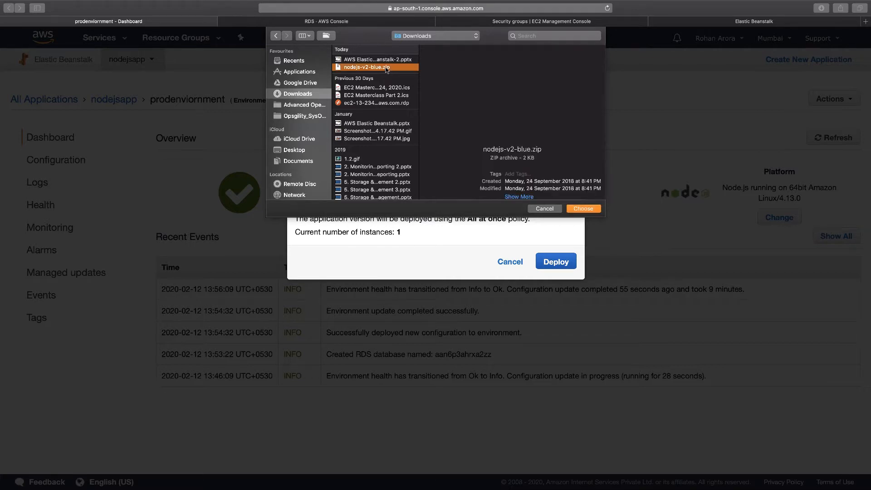
left_click(597, 210)
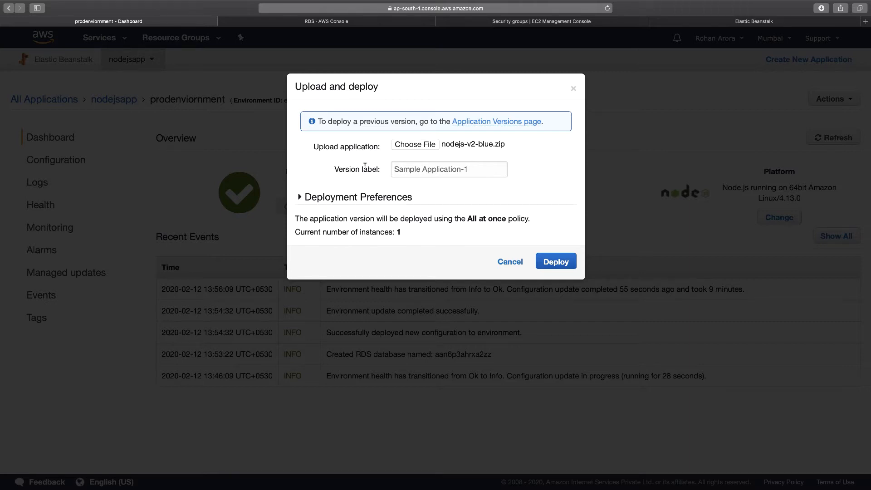
- In the deployment preferences, set the policy to Immutable, keeping the healthy threshold at Ok and ignore health check at False
left_click(346, 202)
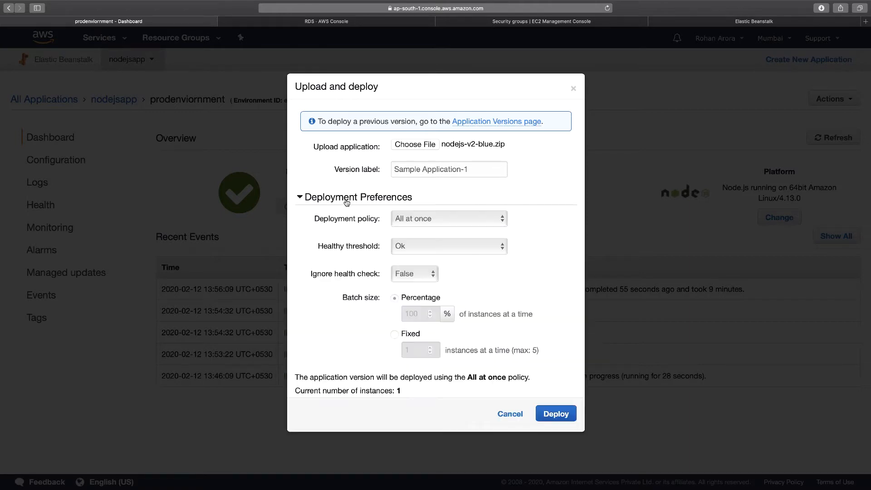
left_click(439, 225)
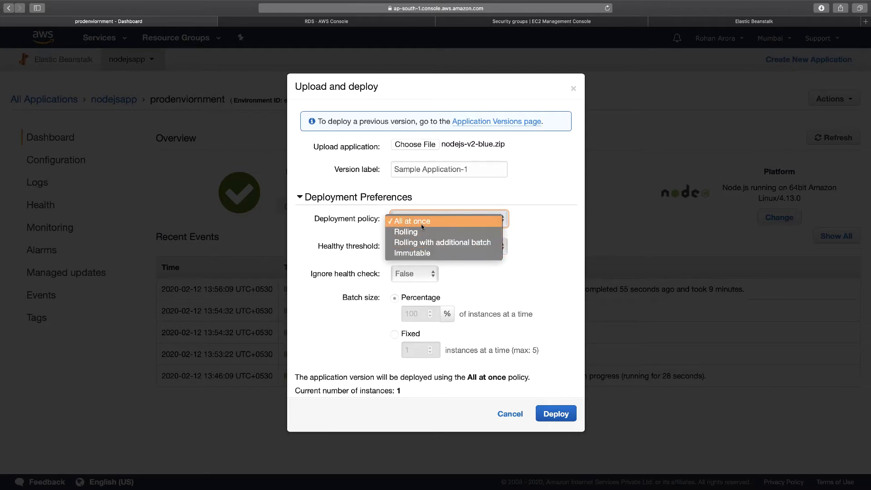
left_click(416, 254)
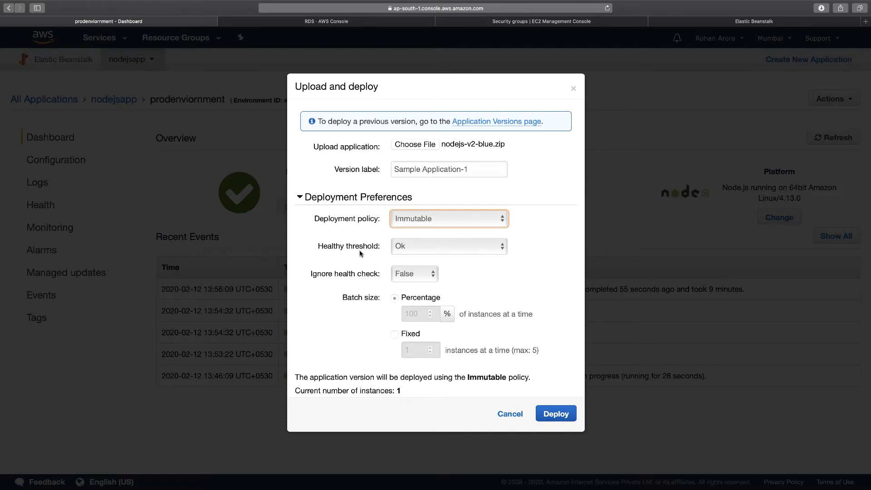
left_click(407, 250)
left_click(407, 250)
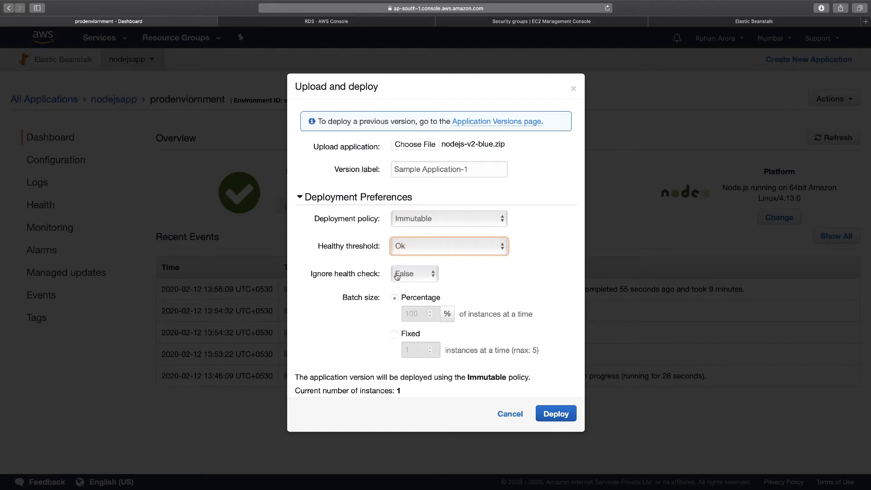
left_click(400, 275)
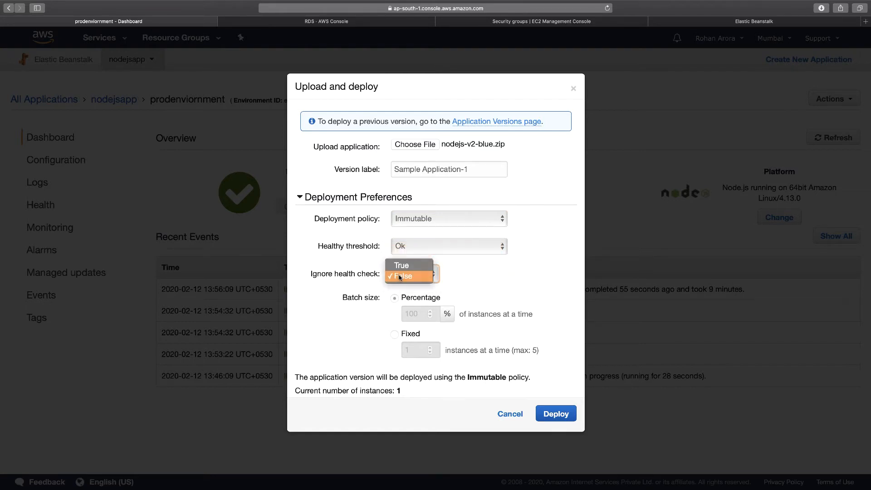
left_click(401, 276)
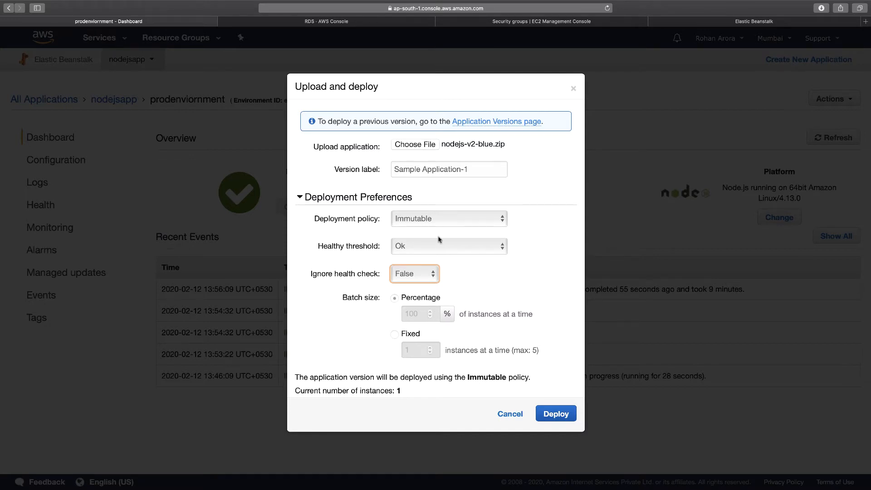
- Keep the Immutable deployment policy and deploy the uploaded version to the environment
left_click(449, 223)
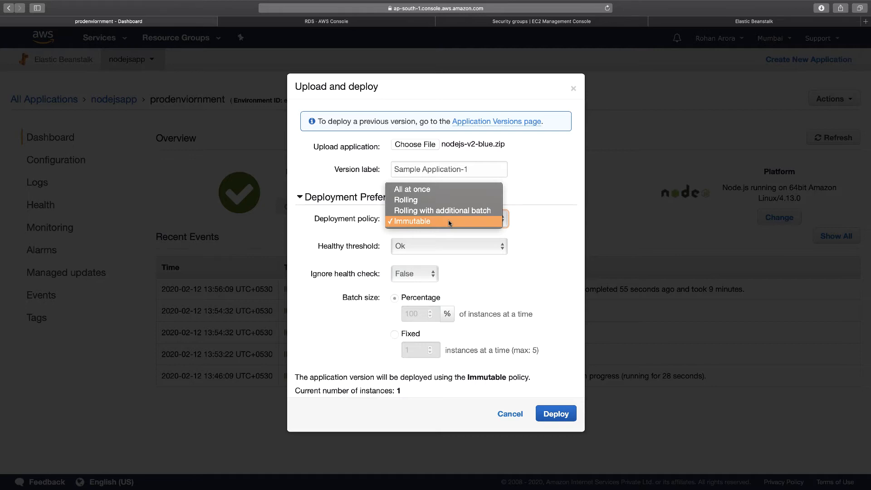
left_click(449, 223)
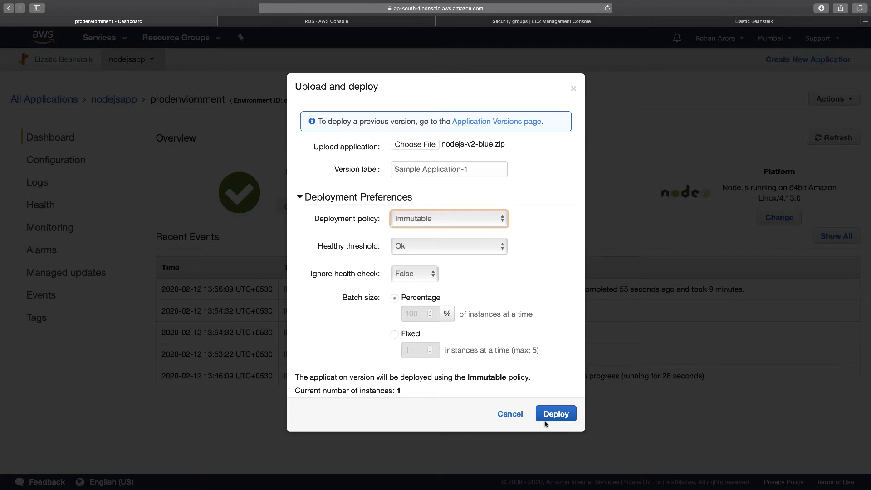
left_click(559, 413)
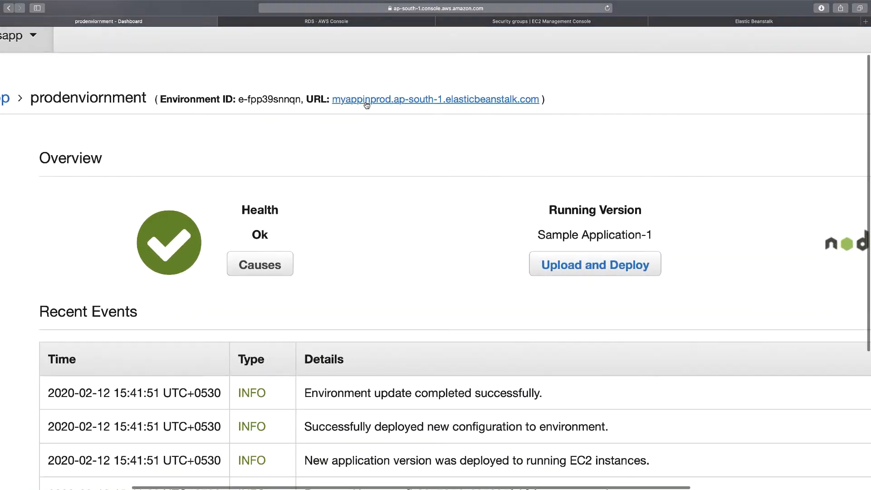
- Open the environment's URL to compare the updated application with the earlier page, and return to the environment dashboard
left_click(366, 101)
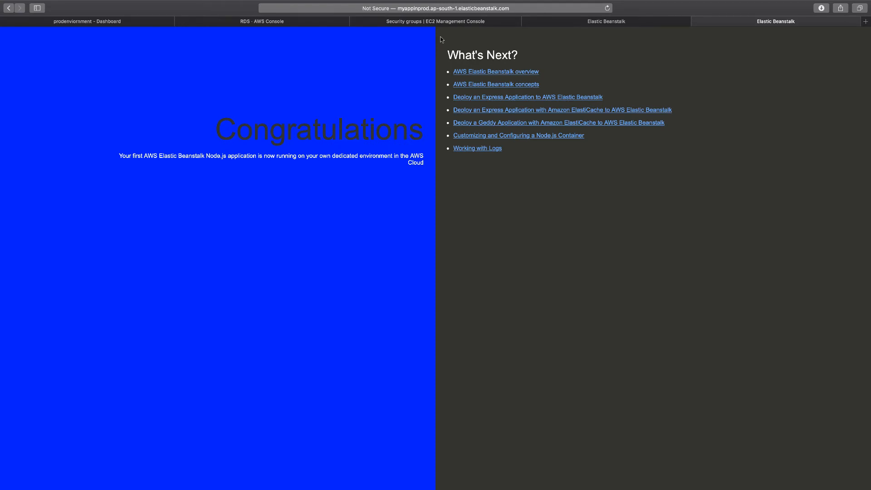
left_click(592, 23)
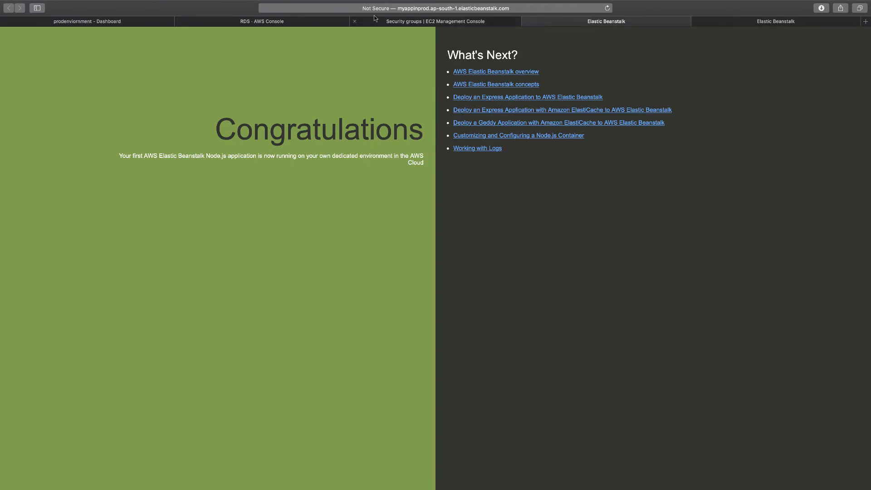
left_click(391, 25)
left_click(320, 23)
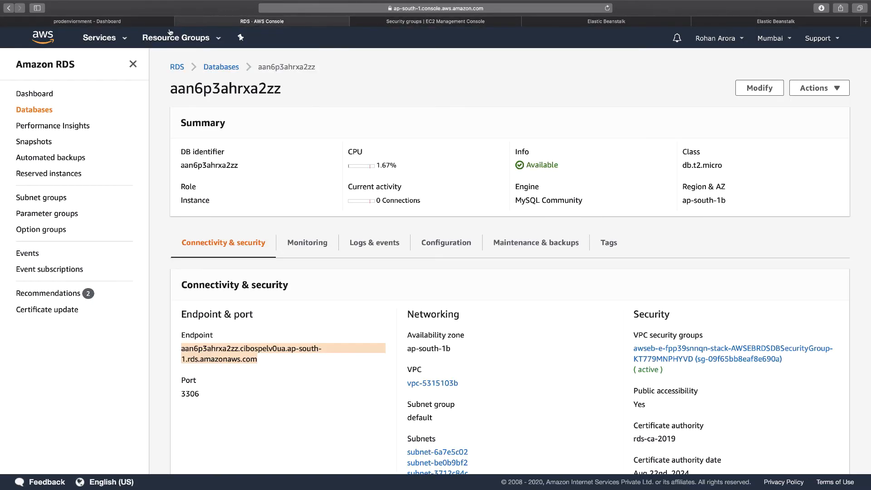
left_click(137, 20)
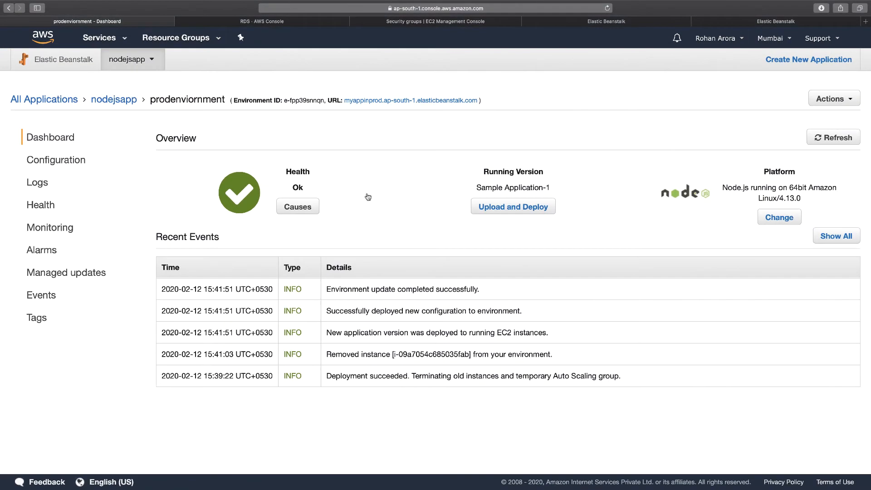
- Open the environment's events and examine the log of the immutable deployment, from the update's start to its completion
left_click(40, 295)
scroll(413, 294, "down", 5)
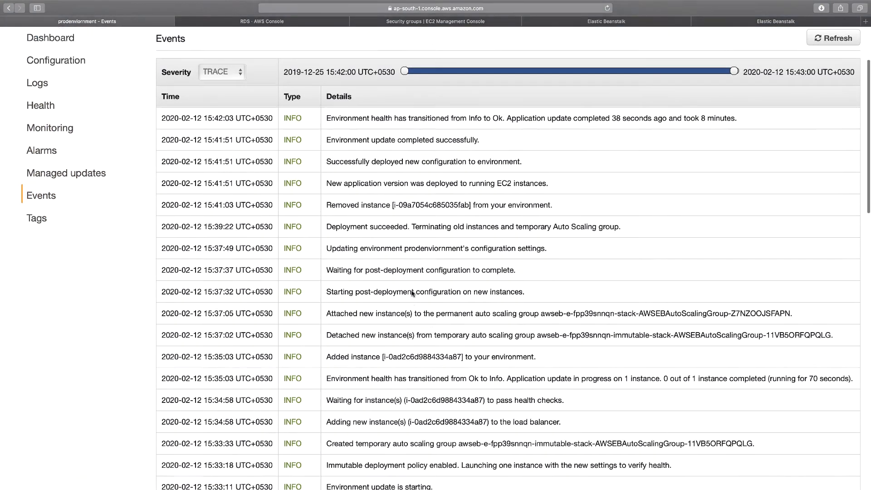
scroll(413, 294, "down", 1)
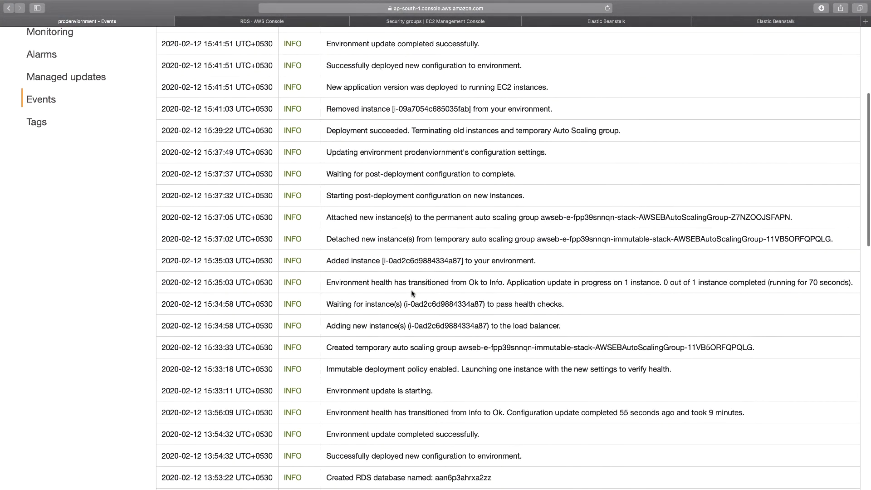
scroll(413, 294, "up", 3)
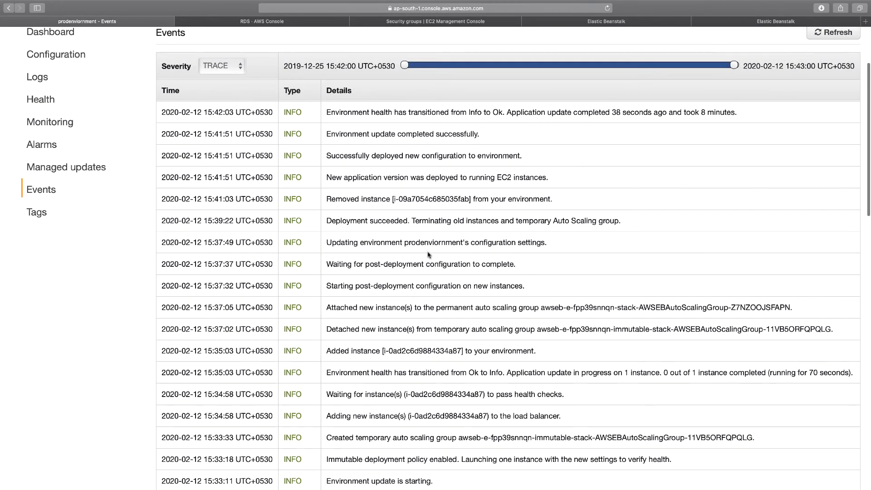
scroll(402, 239, "down", 4)
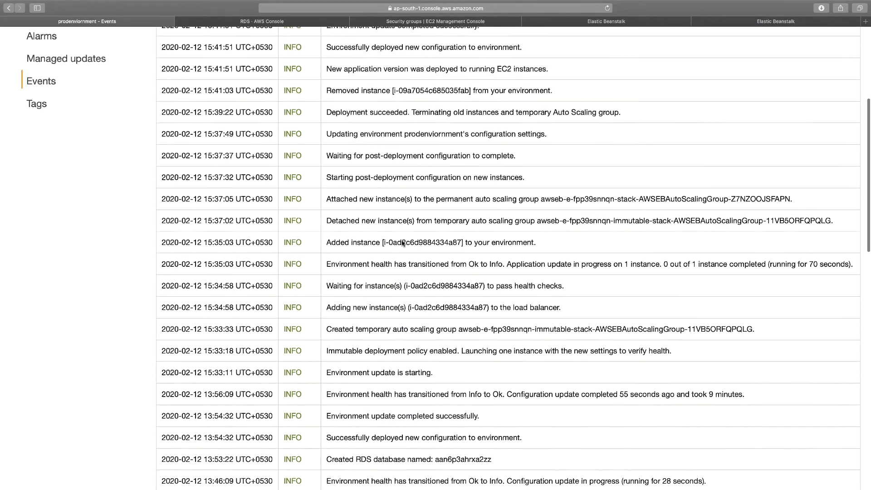
scroll(402, 239, "up", 3)
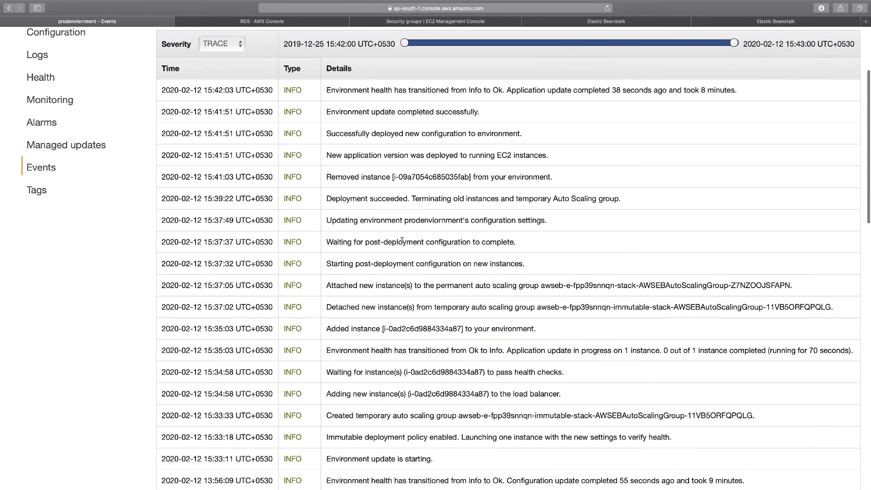
scroll(402, 241, "down", 2)
scroll(402, 242, "up", 4)
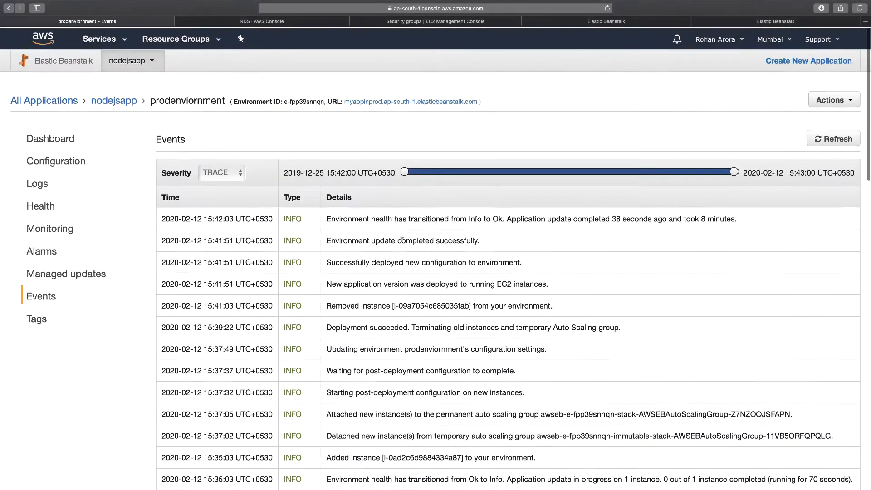
scroll(402, 240, "down", 2)
scroll(402, 239, "up", 3)
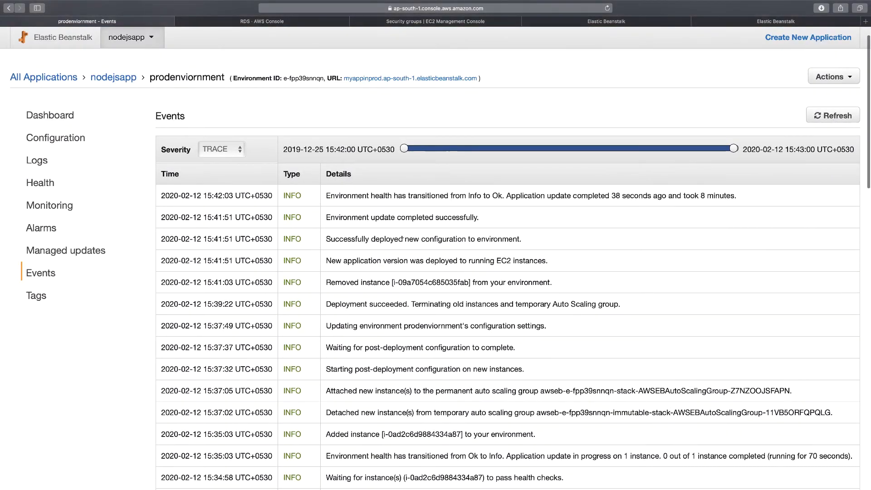
scroll(401, 241, "down", 4)
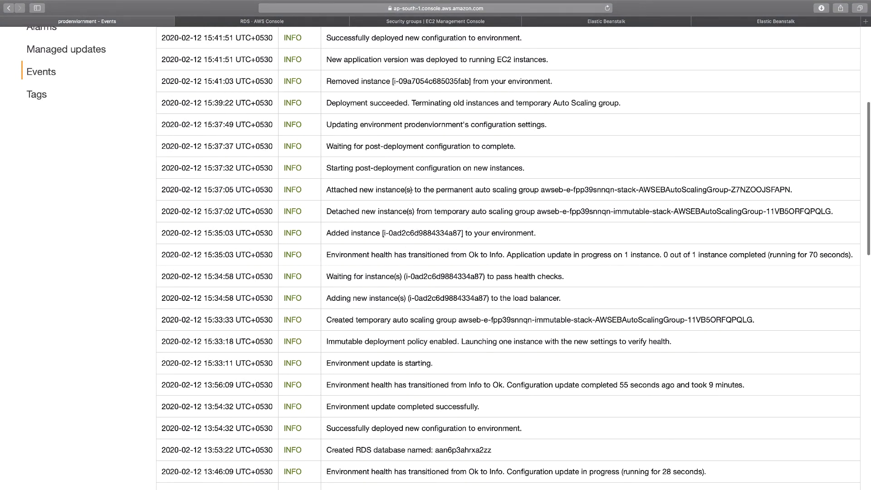
scroll(411, 190, "down", 3)
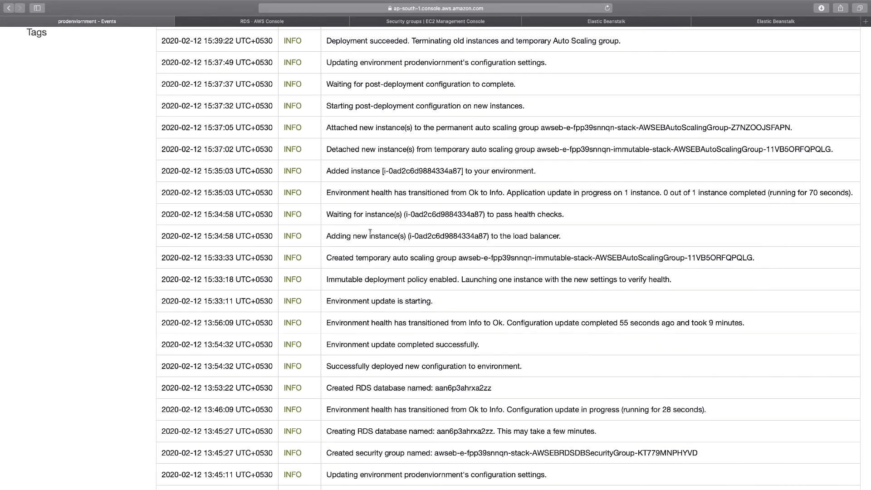
scroll(370, 231, "up", 5, "ctrl")
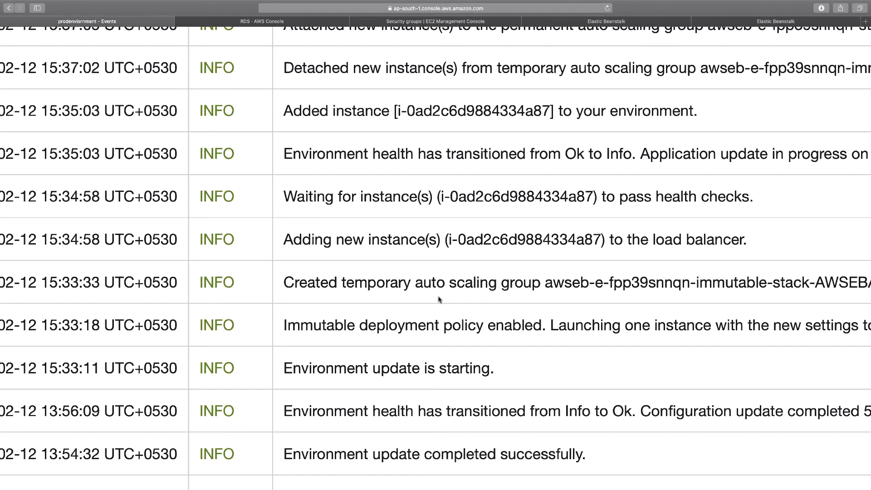
scroll(474, 278, "down", 5)
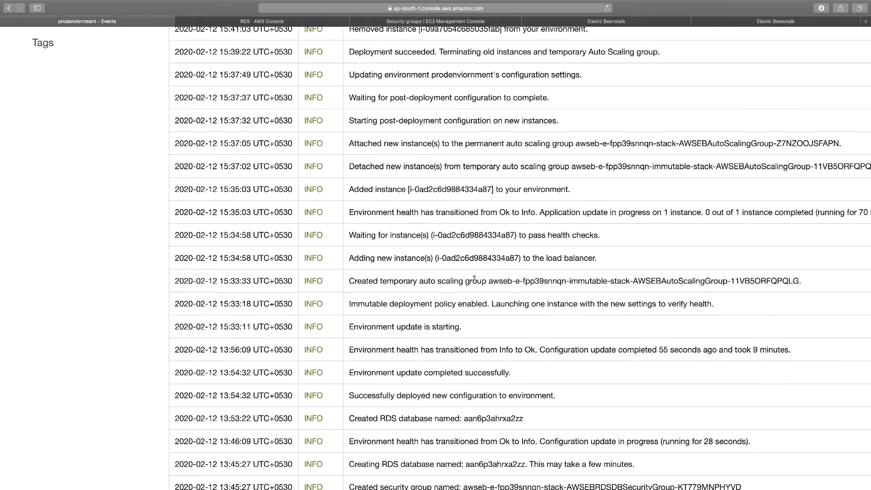
scroll(474, 278, "up", 1)
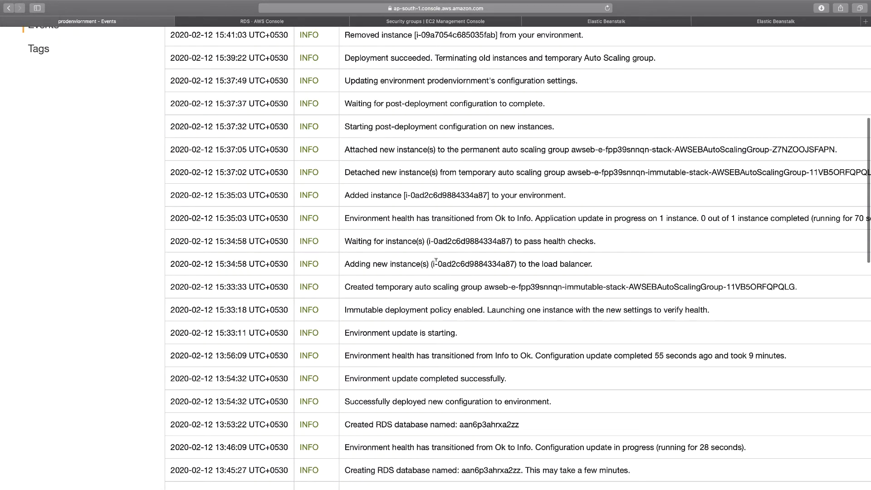
scroll(435, 260, "up", 2)
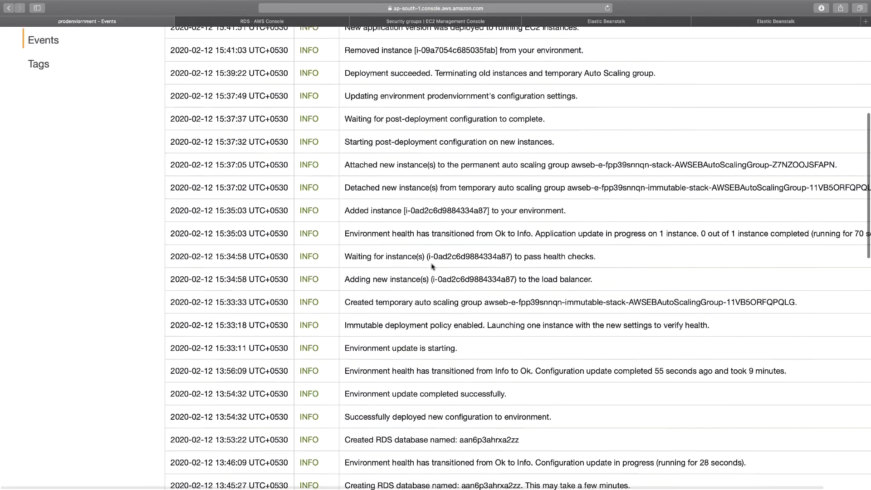
- Examine the immutable deployment events covering the new instance's health checks, the move between Auto Scaling groups, and the old instance's removal
scroll(396, 258, "up", 3)
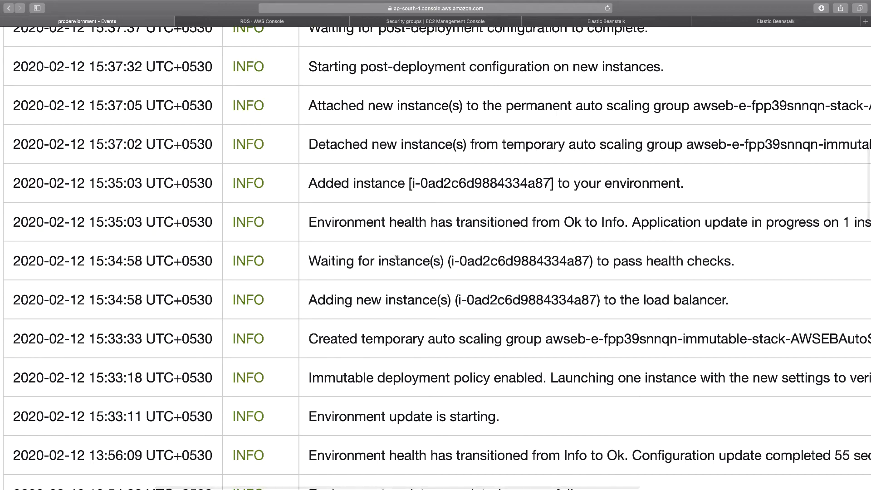
scroll(396, 257, "down", 3)
scroll(409, 241, "up", 3)
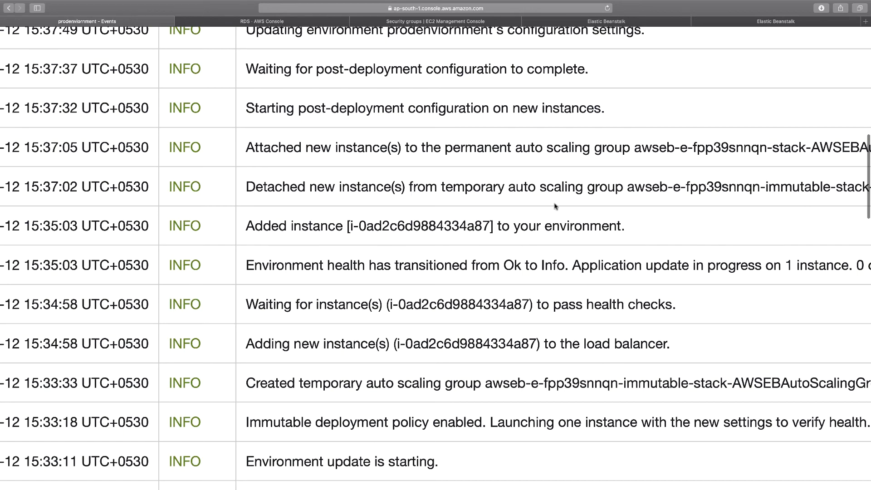
scroll(555, 207, "down", 3)
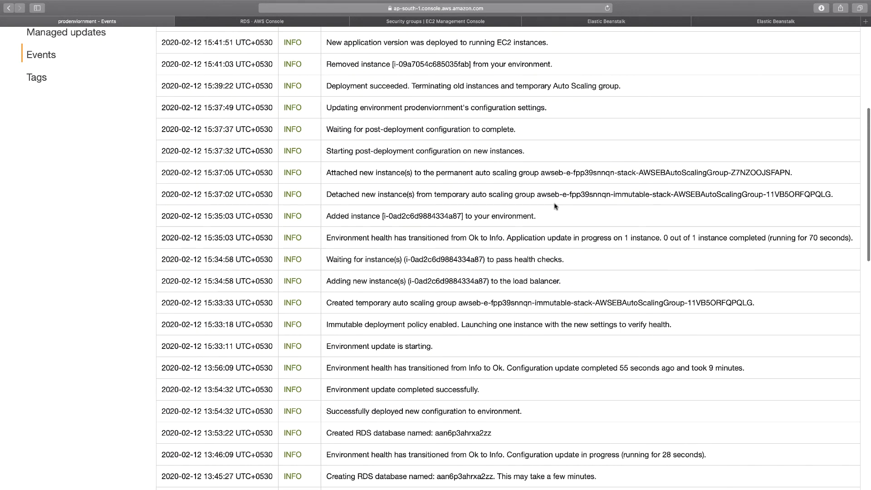
scroll(554, 207, "up", 3)
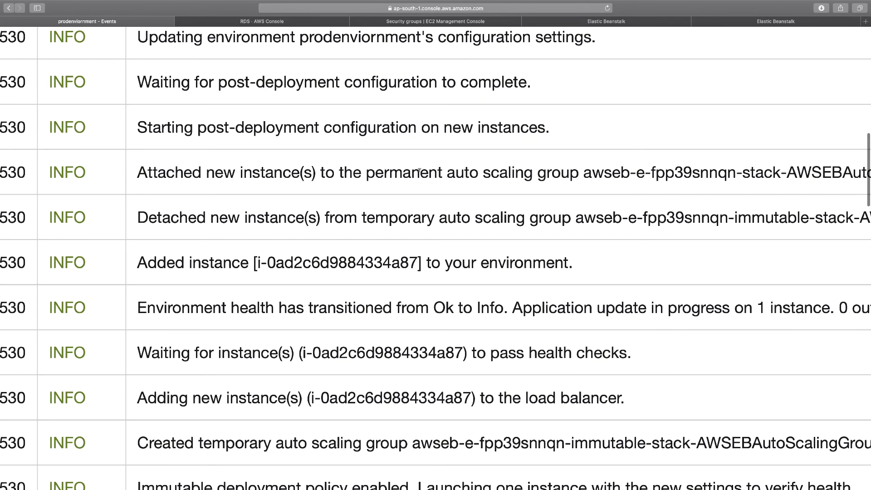
left_click_drag(219, 217, 265, 217)
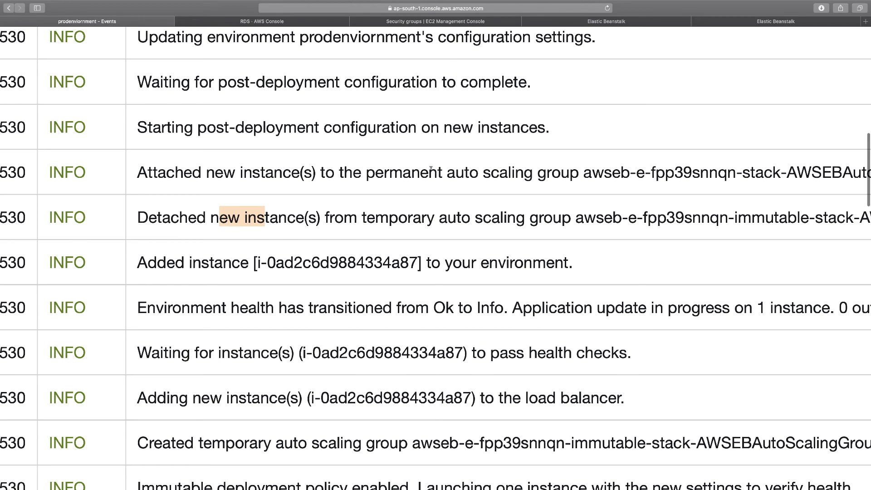
scroll(431, 169, "up", 3)
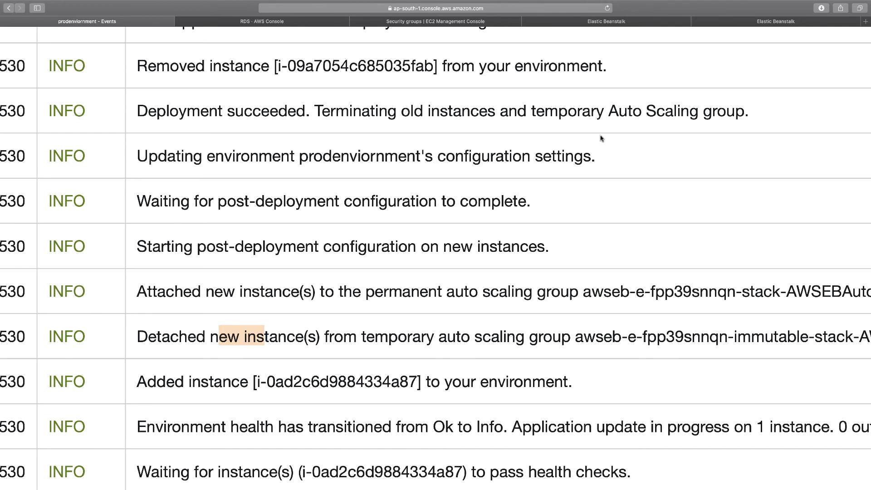
scroll(601, 139, "down", 5)
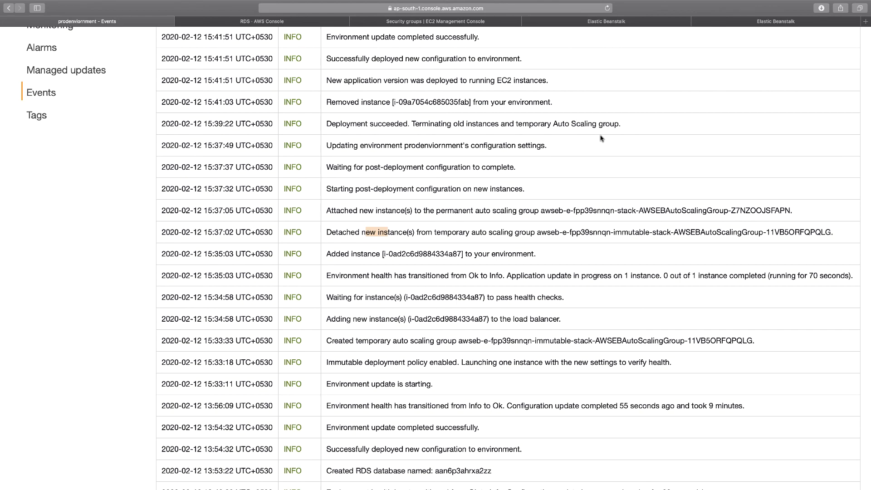
scroll(601, 139, "up", 5)
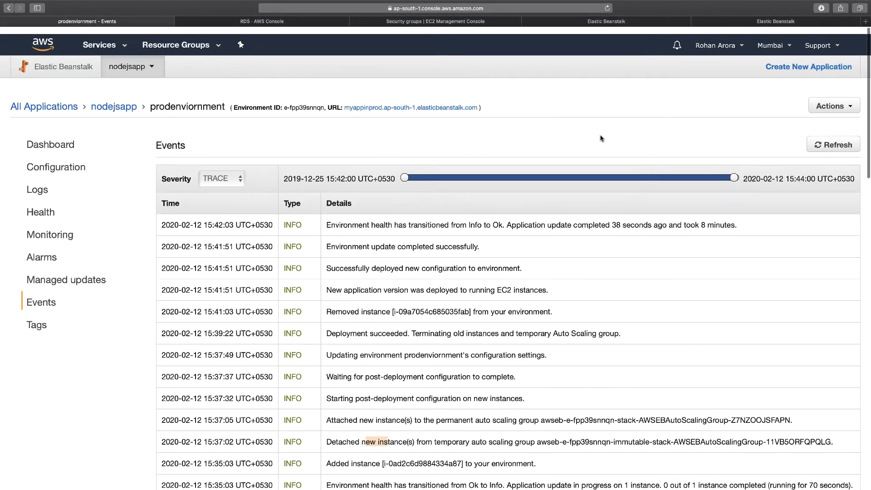